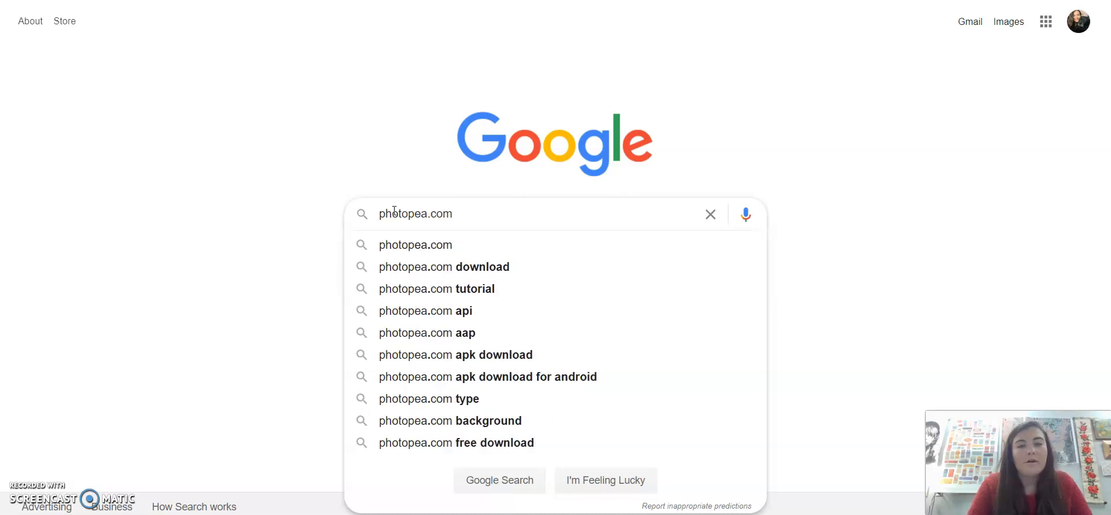
Search for photopea.com and open the Photopea online photo editor from the results
key(Return)
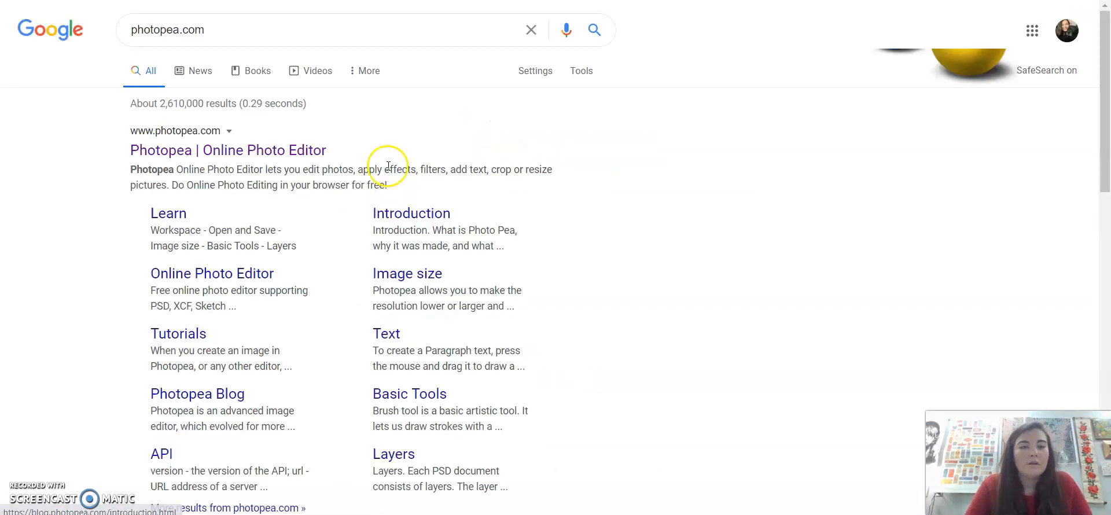
click(283, 144)
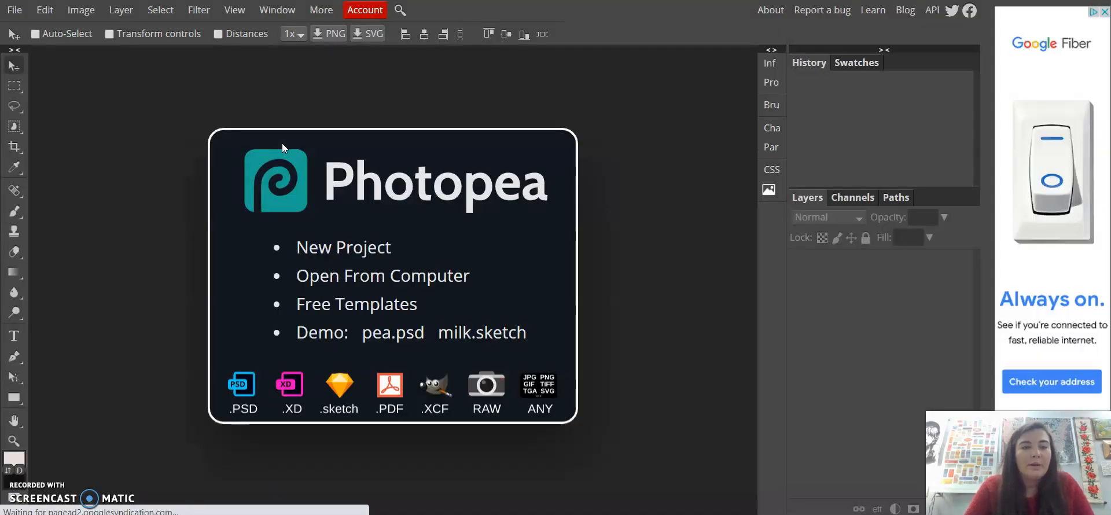
Open the Cube & Cylinder file from the computer's Desktop
click(313, 280)
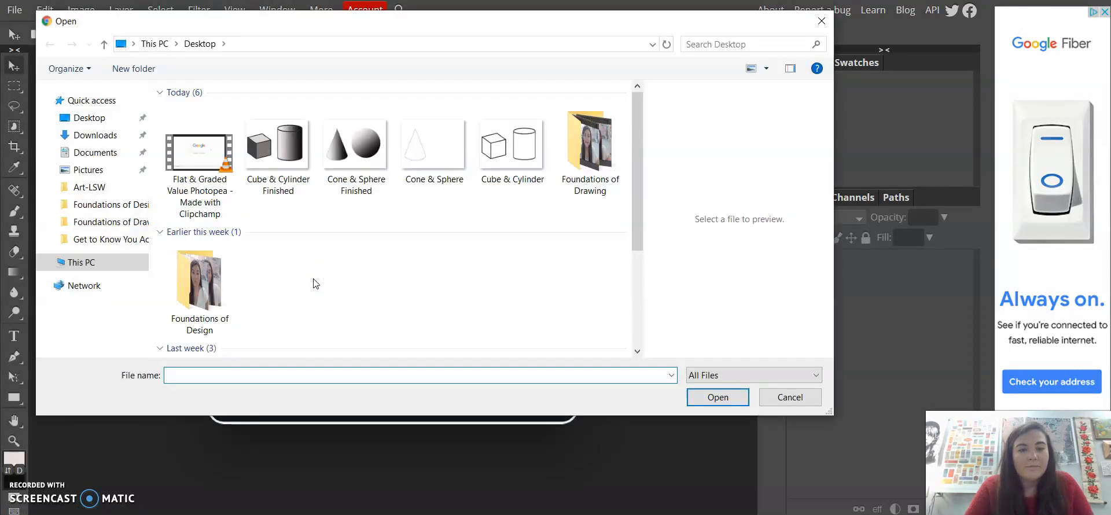
click(509, 169)
click(717, 397)
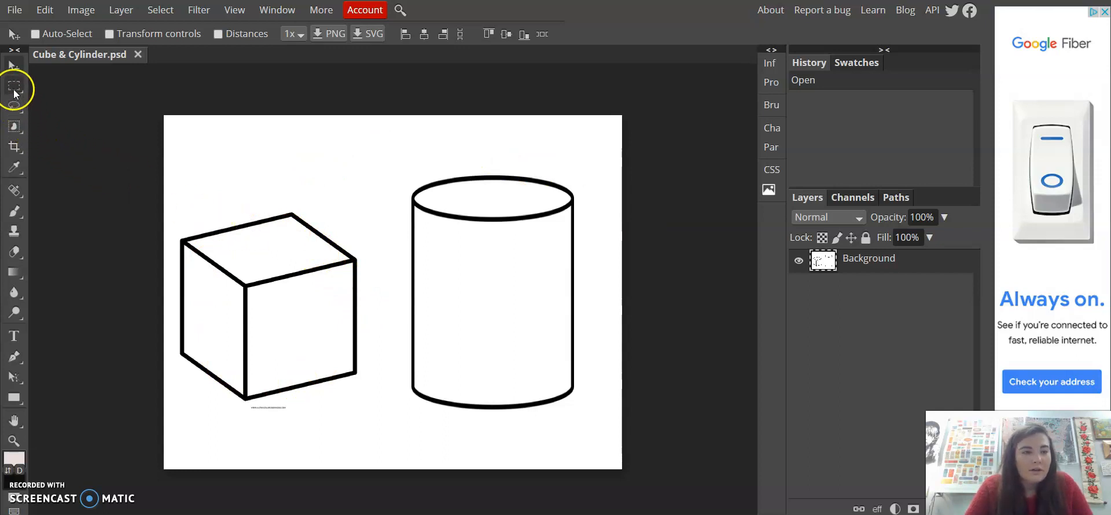
Switch to the Magic Wand and select the top face of the cube
right_click(20, 128)
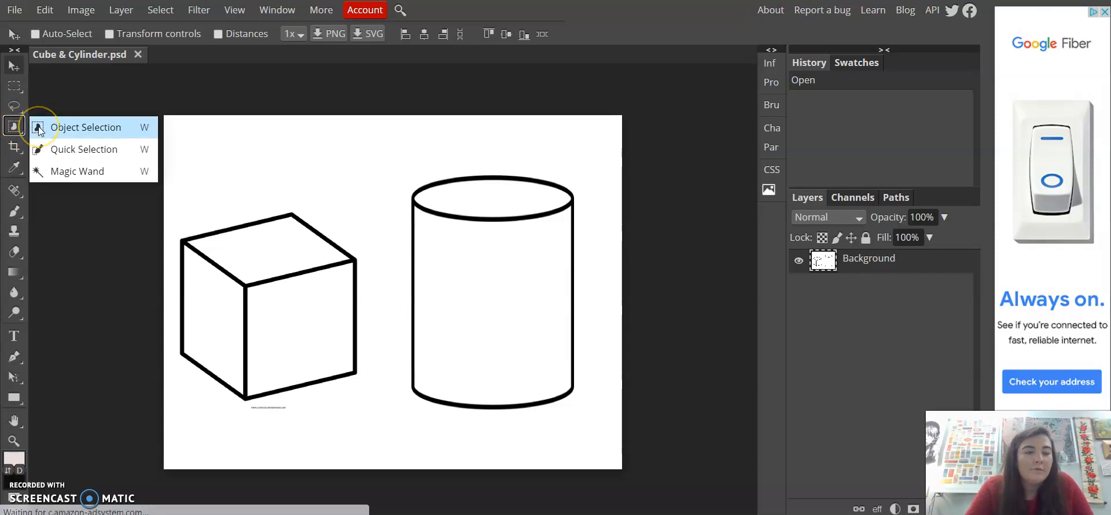
click(38, 170)
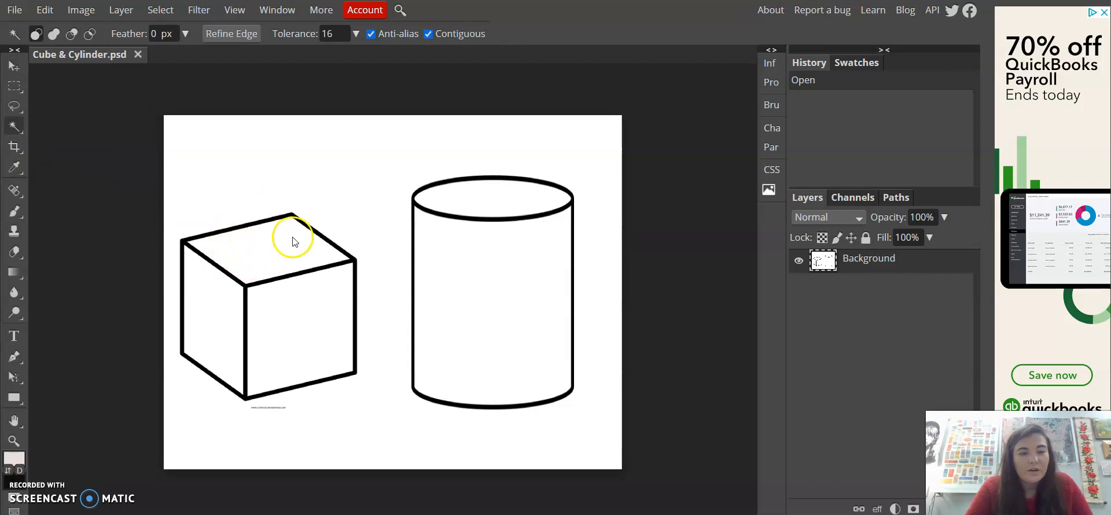
click(266, 257)
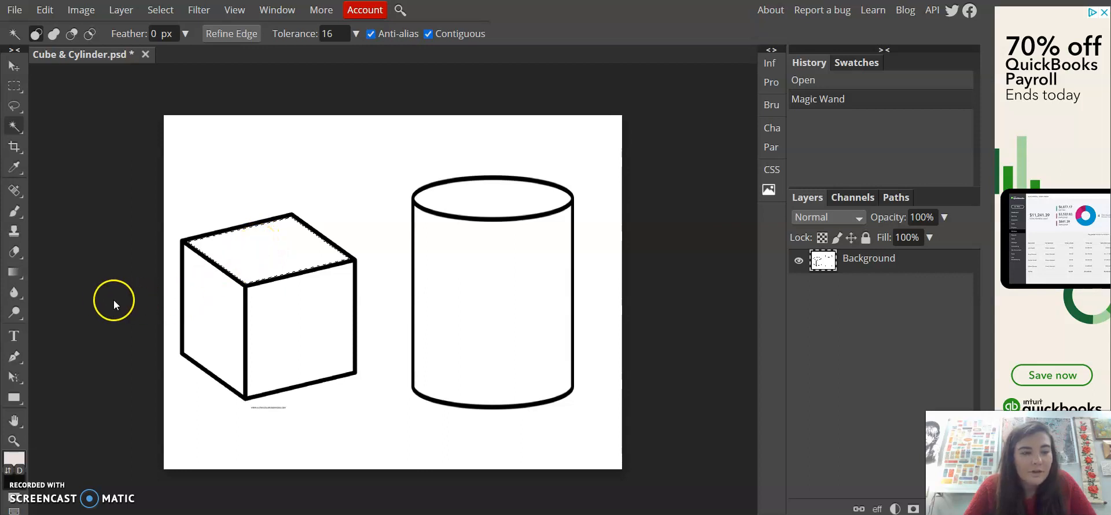
Fill the cube's top face with the Paint Bucket using the light colour #ede5e5
right_click(12, 272)
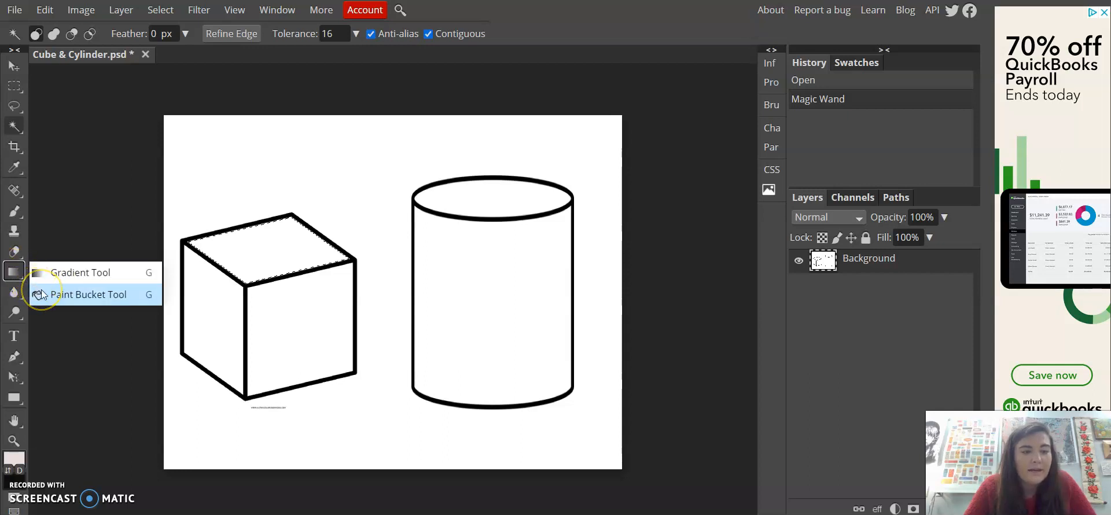
click(81, 294)
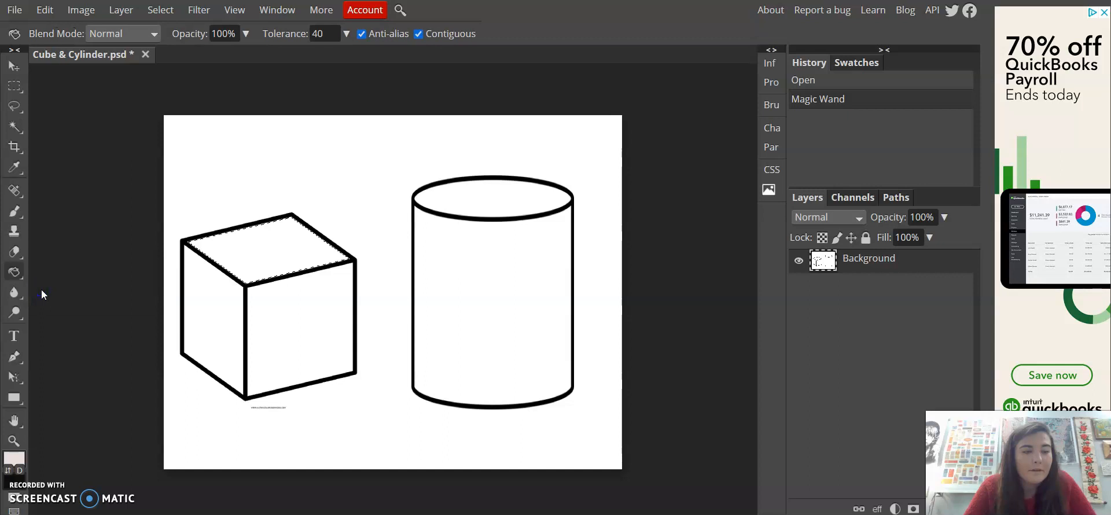
click(15, 459)
drag(129, 157, 123, 154)
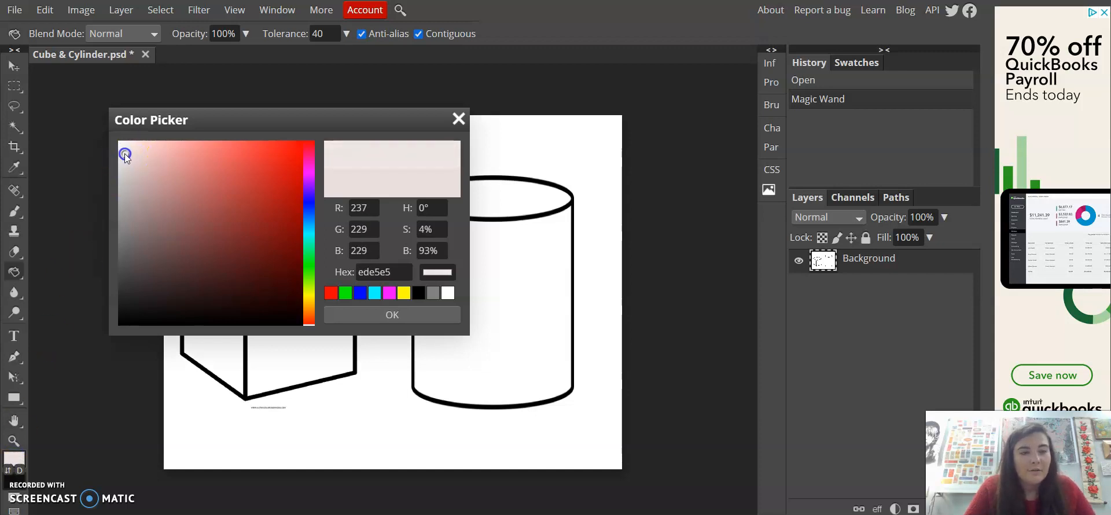
click(340, 316)
click(279, 258)
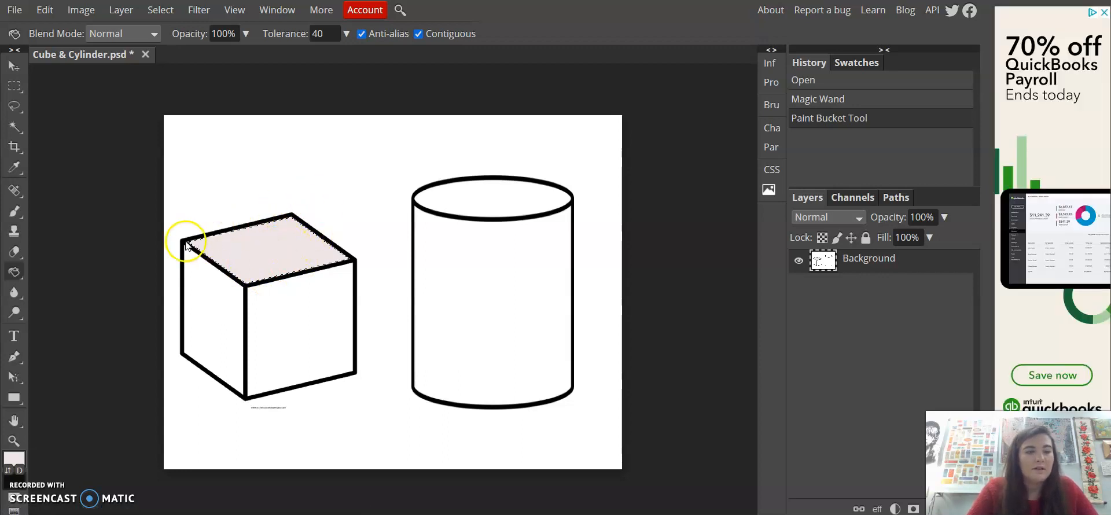
Select the cube's right face with the Magic Wand
right_click(19, 127)
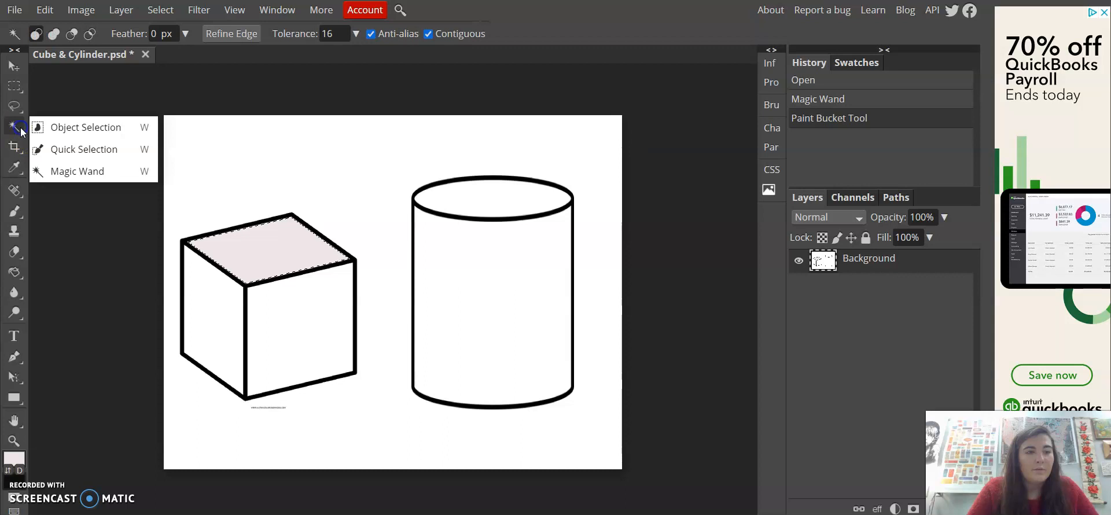
click(50, 175)
click(274, 326)
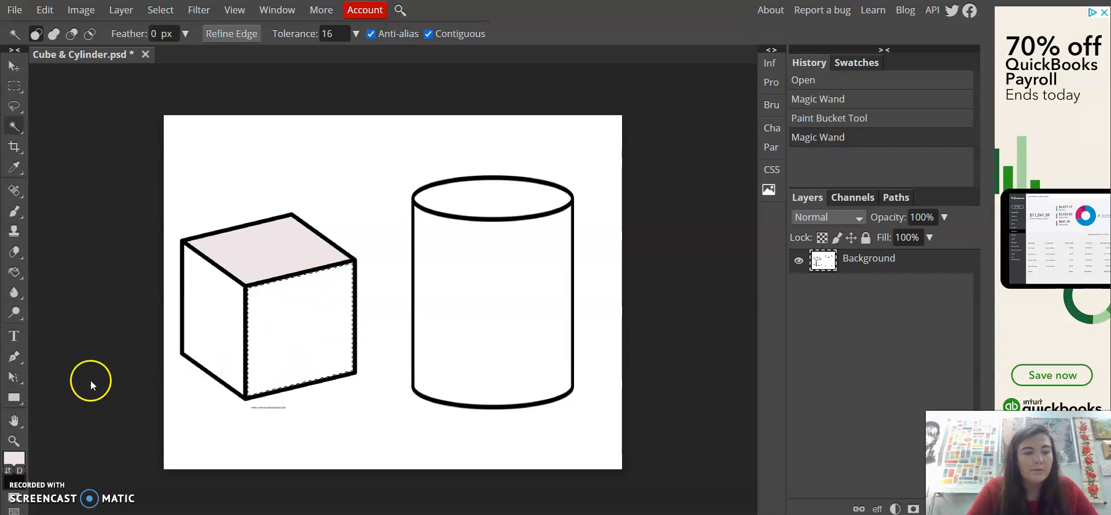
Set the foreground colour to #a09999 and fill the cube's right face with the Paint Bucket
click(14, 461)
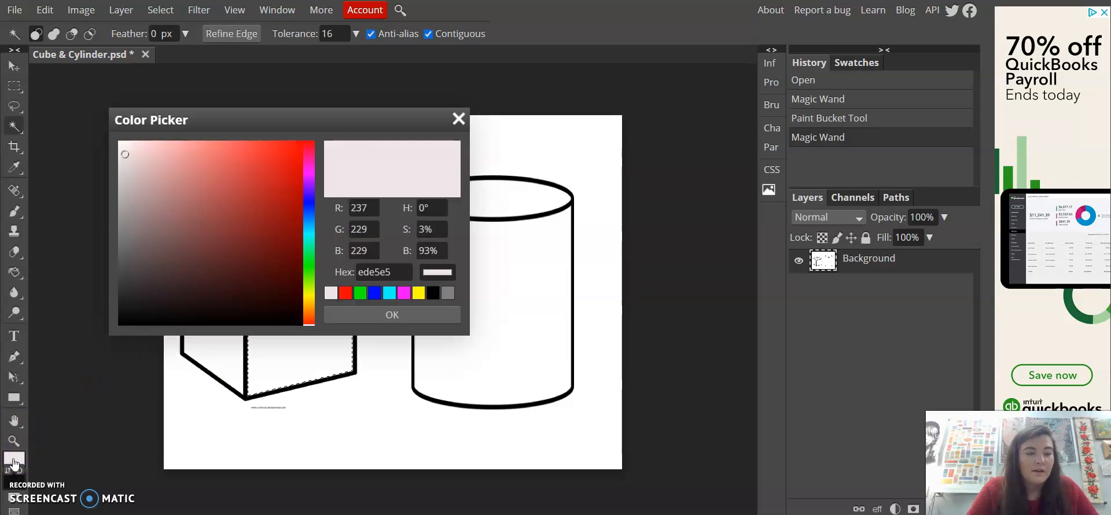
click(126, 233)
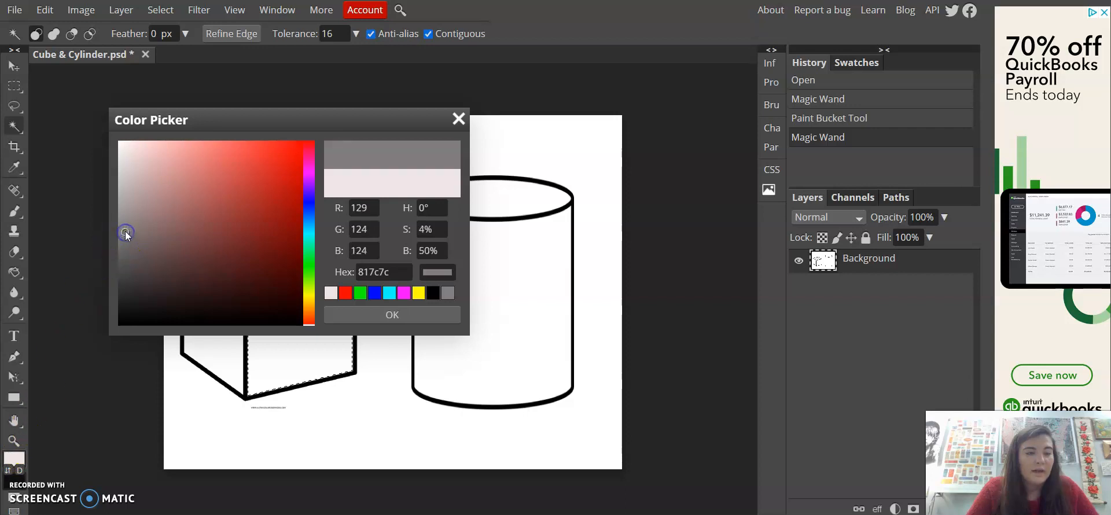
drag(125, 231, 127, 212)
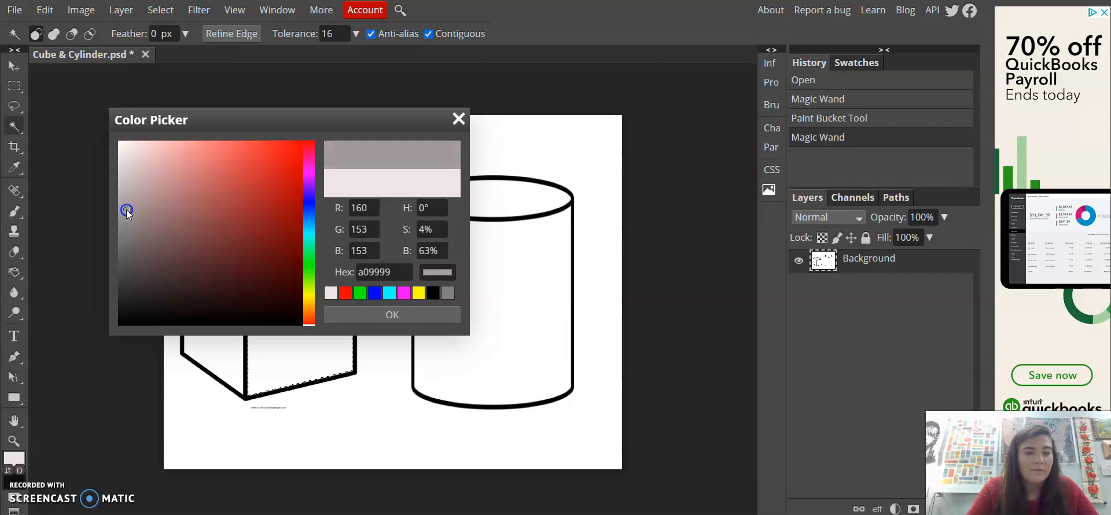
click(339, 315)
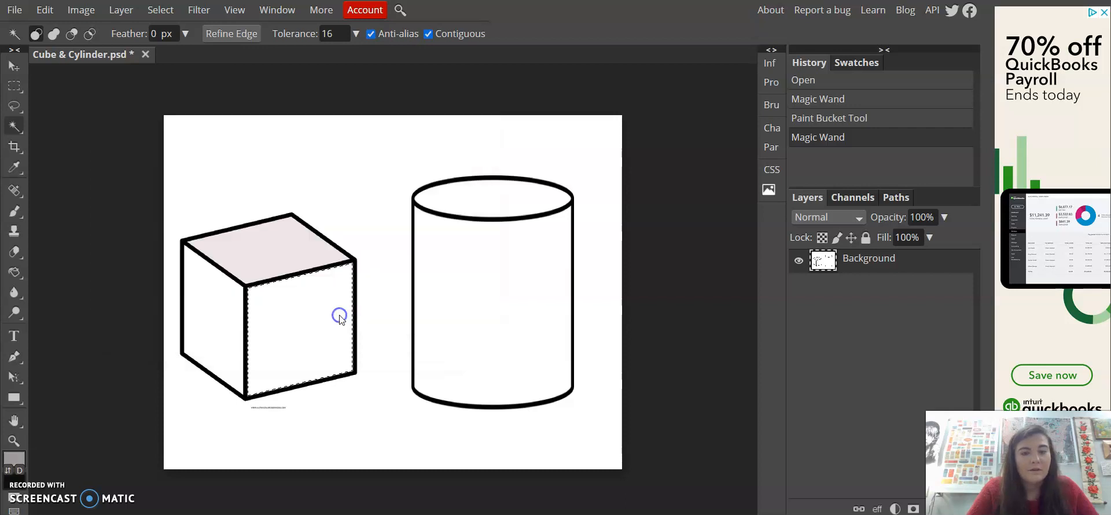
click(292, 329)
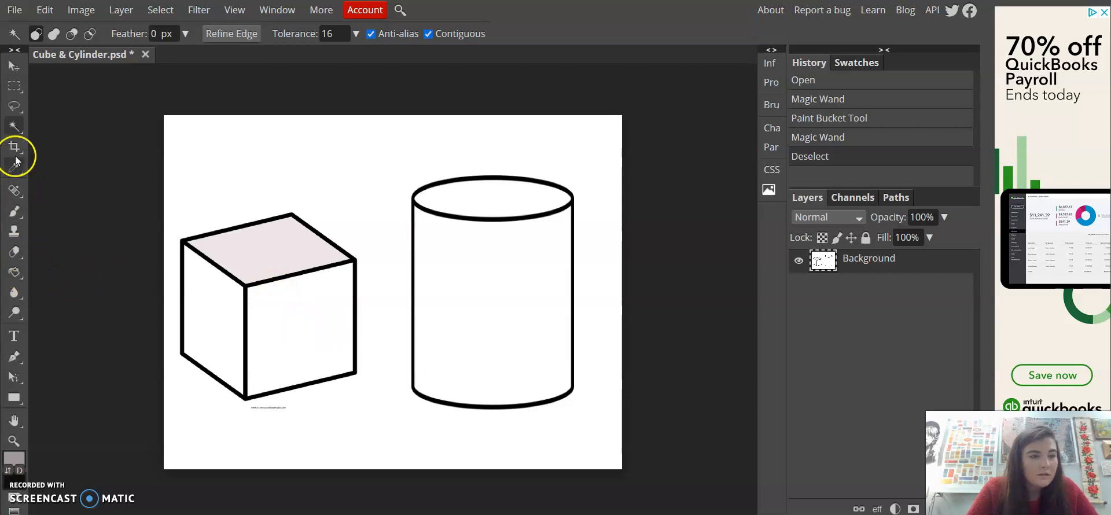
click(294, 317)
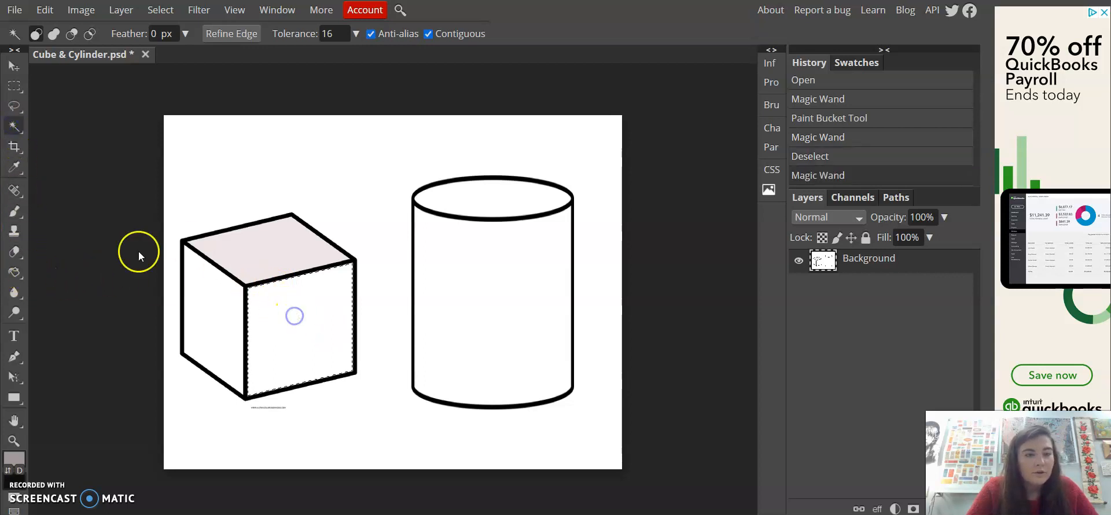
click(21, 266)
click(285, 325)
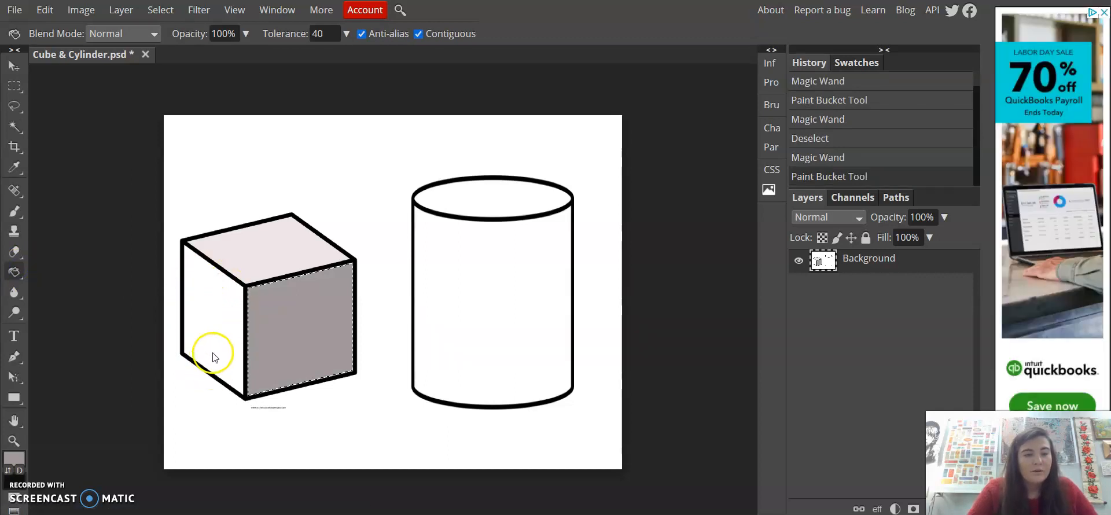
click(19, 129)
click(109, 177)
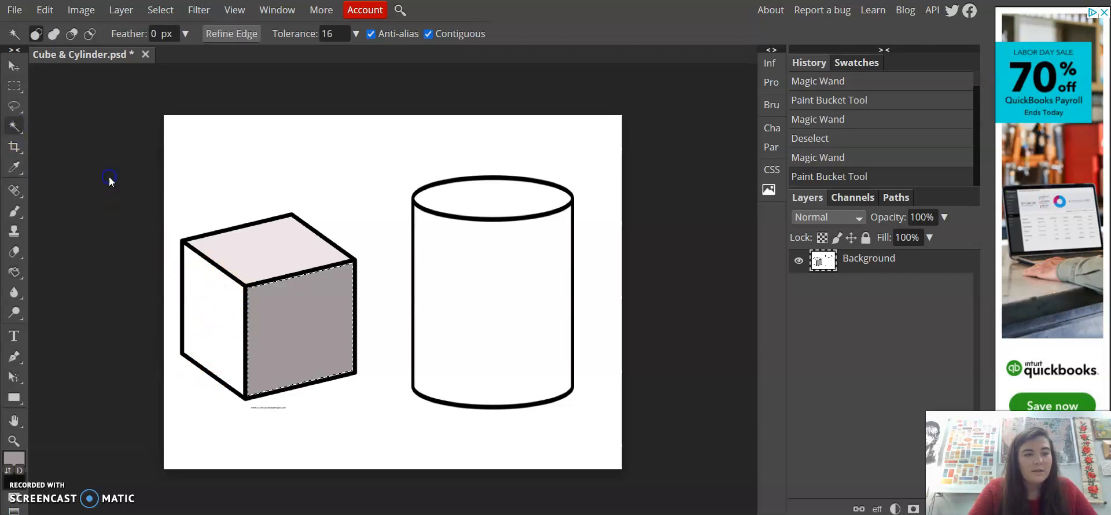
click(210, 305)
key(ctrl+d)
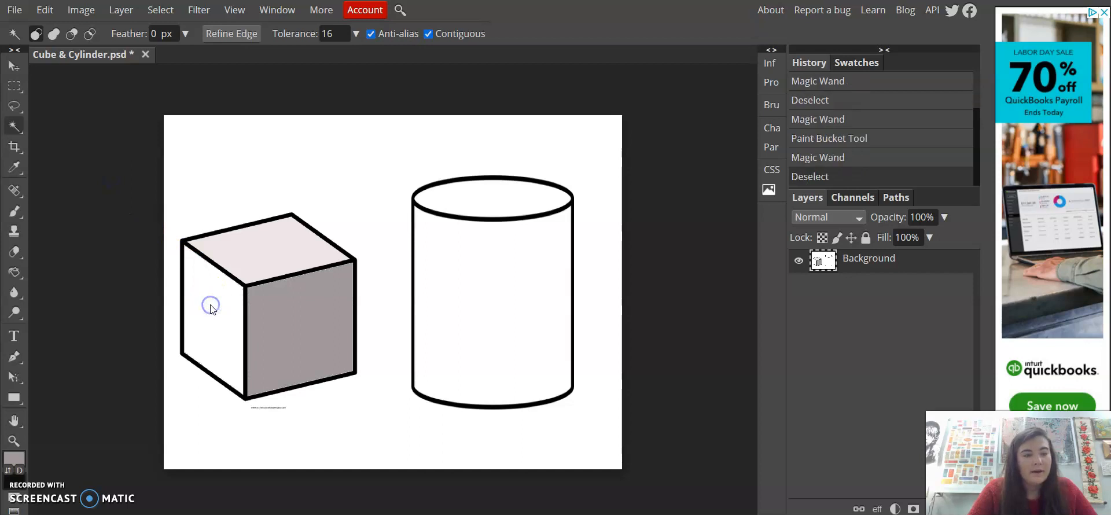
Fill the cube's left face with the Paint Bucket using the darker colour #565353
click(15, 280)
click(46, 295)
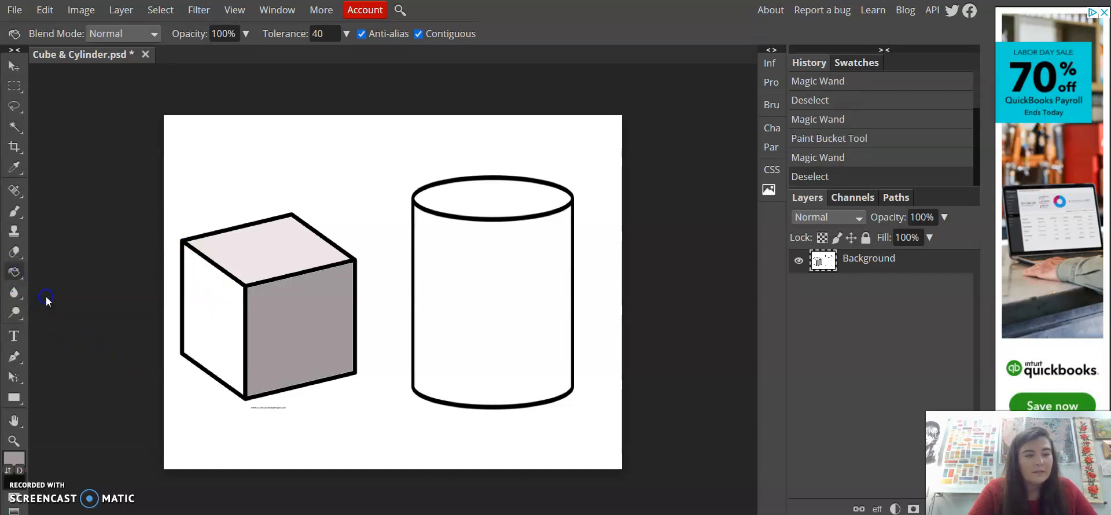
click(14, 458)
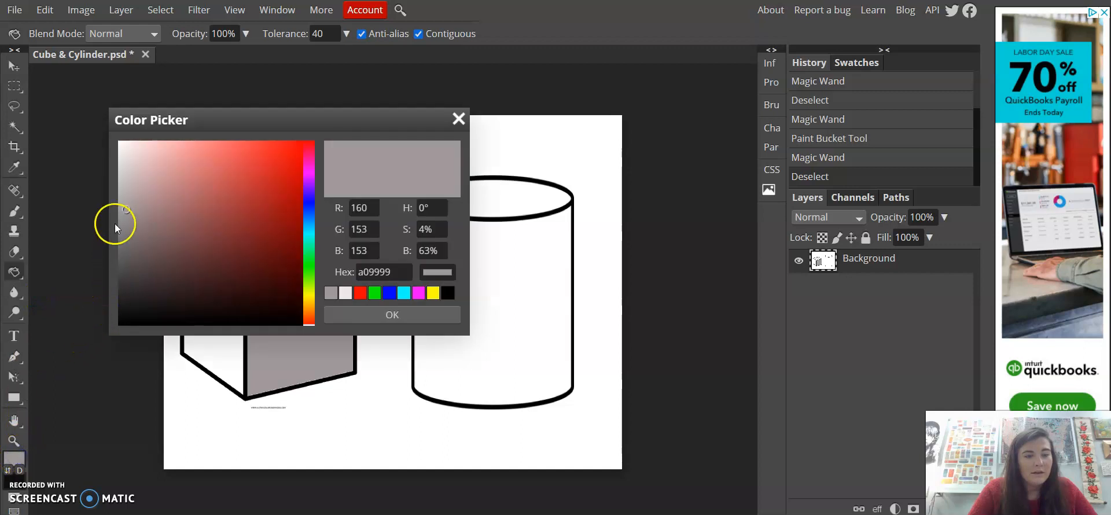
drag(125, 210, 124, 263)
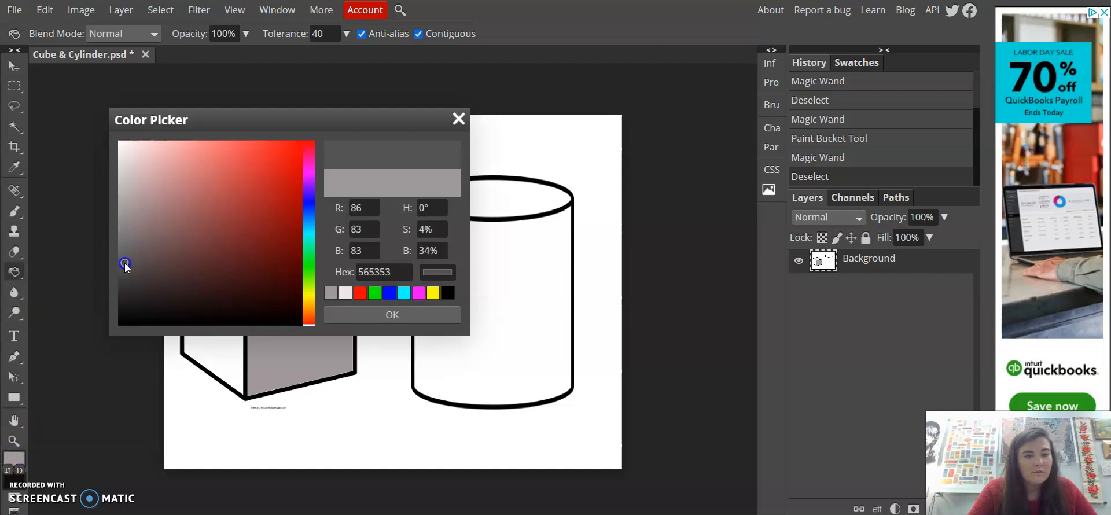
click(340, 315)
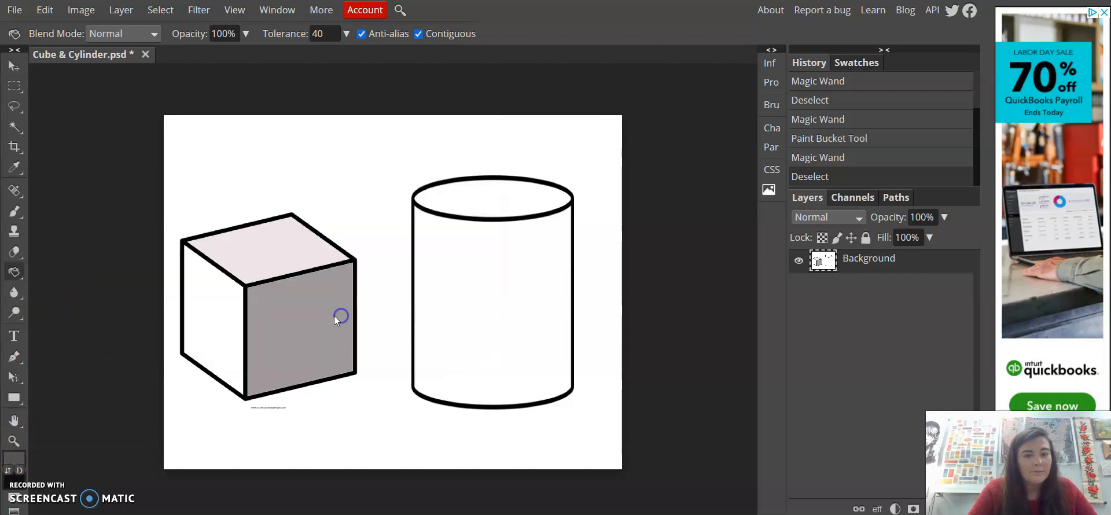
click(218, 310)
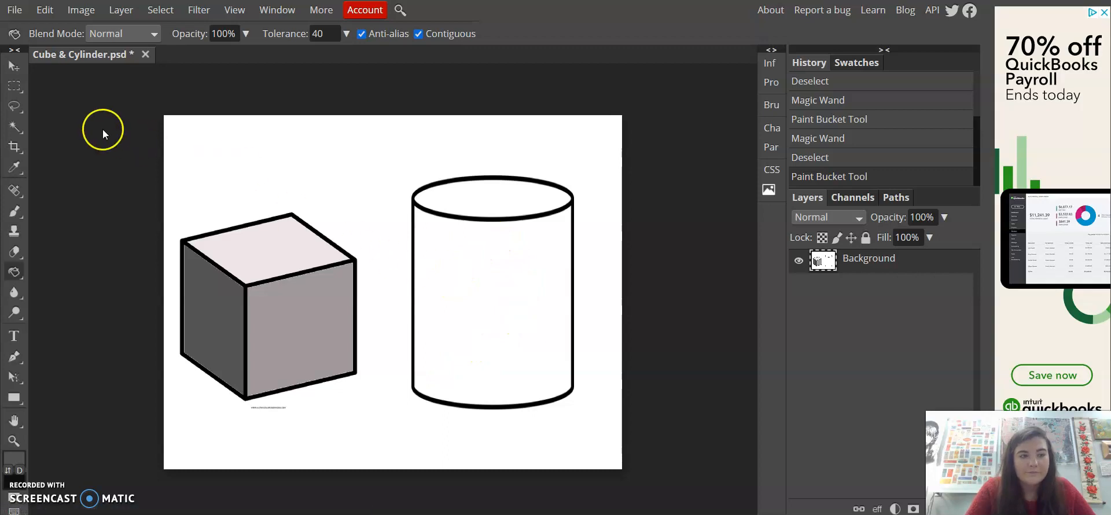
Select the body of the cylinder with the Magic Wand, undoing an accidental selection move
click(16, 129)
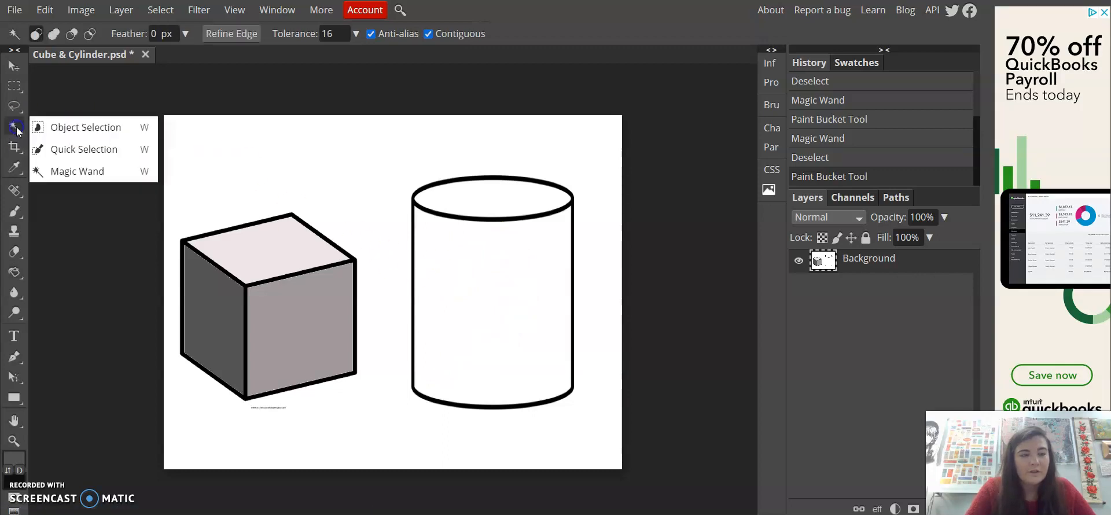
click(64, 172)
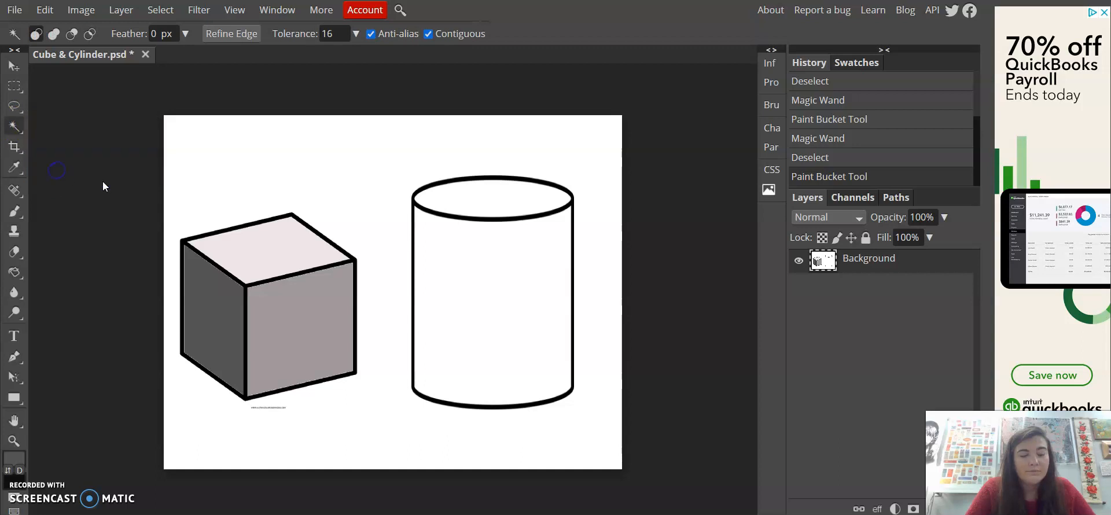
click(484, 331)
drag(484, 335, 223, 326)
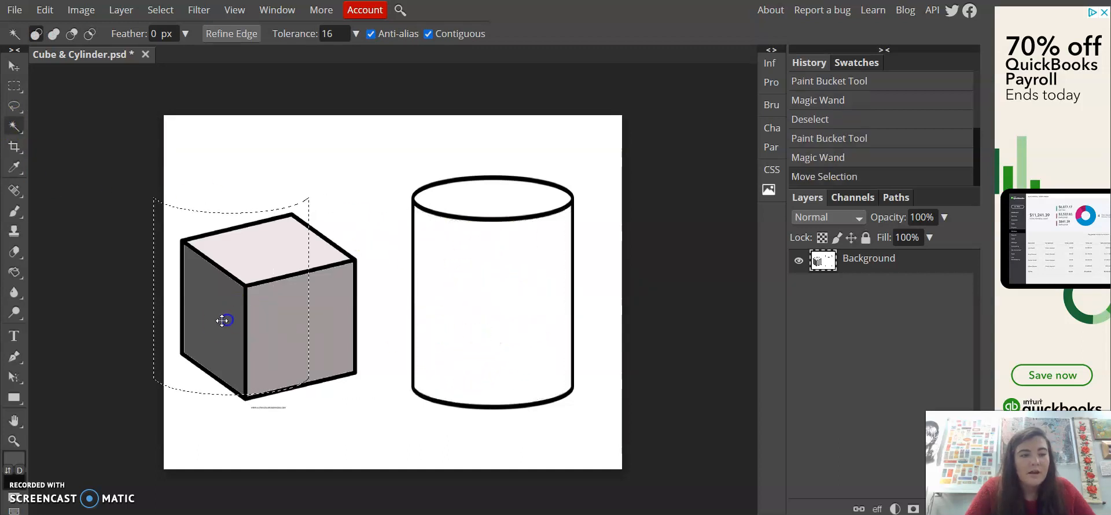
key(ctrl+z)
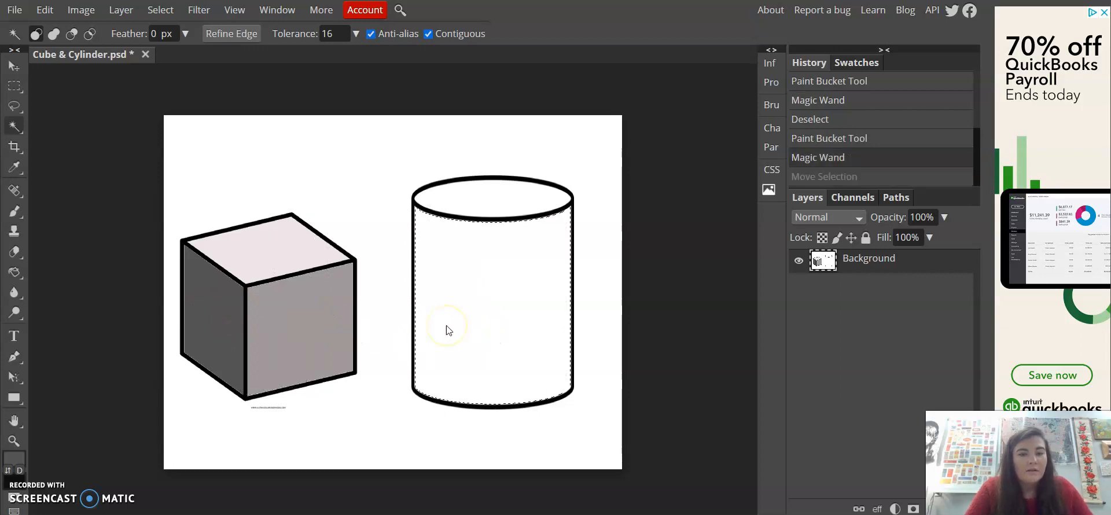
Apply a linear gradient across the cylinder's body from its left edge to its right edge
right_click(16, 274)
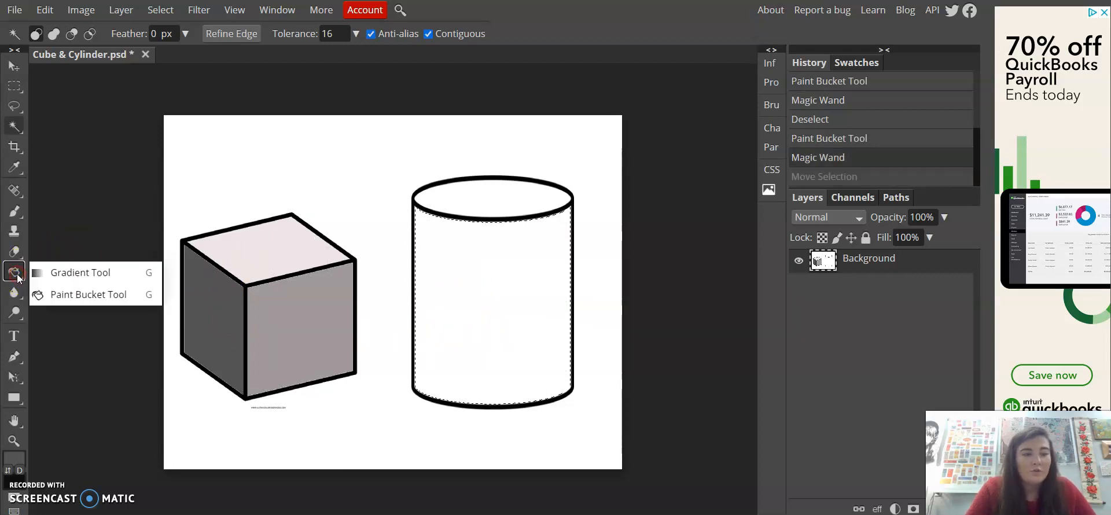
click(49, 272)
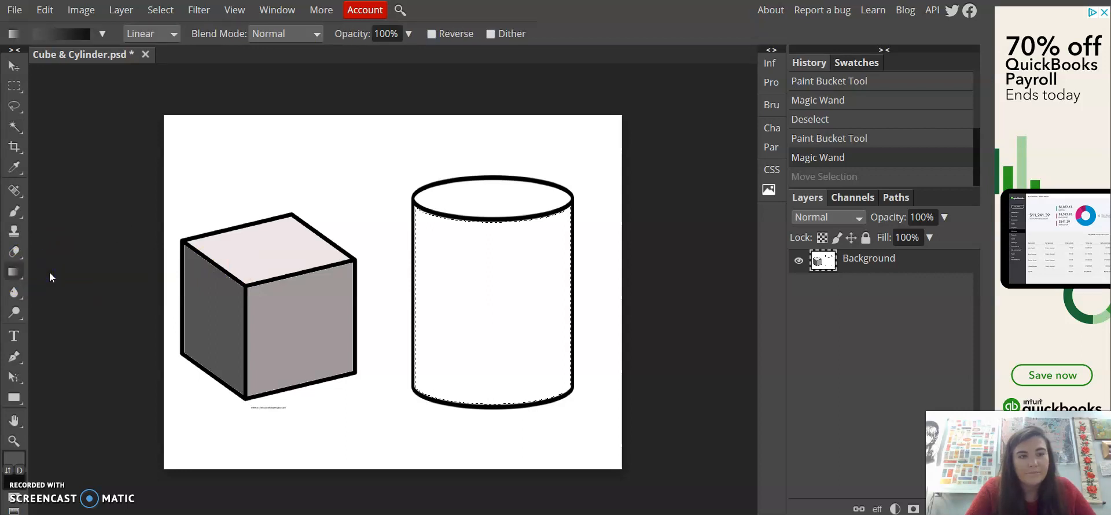
click(424, 297)
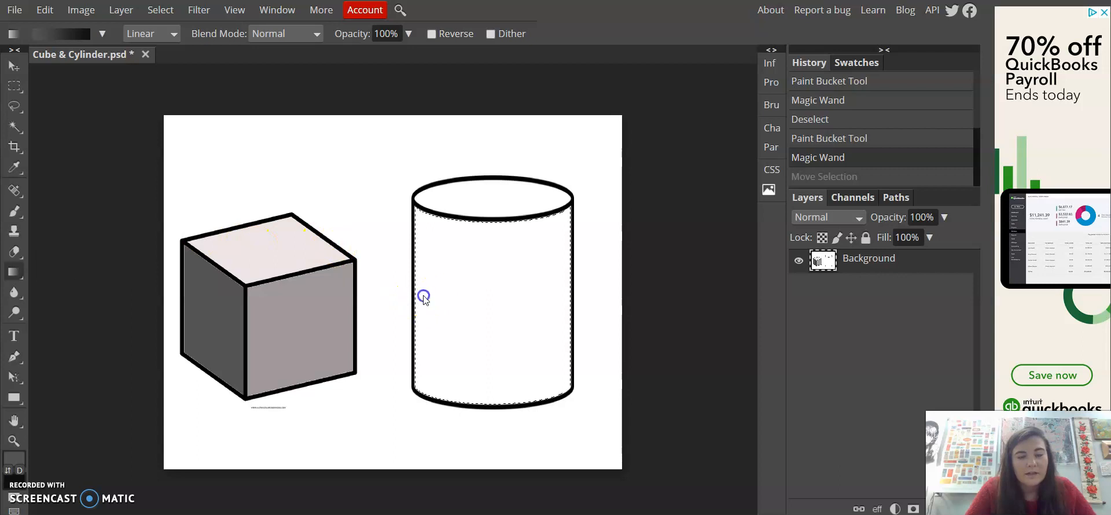
drag(435, 298, 557, 295)
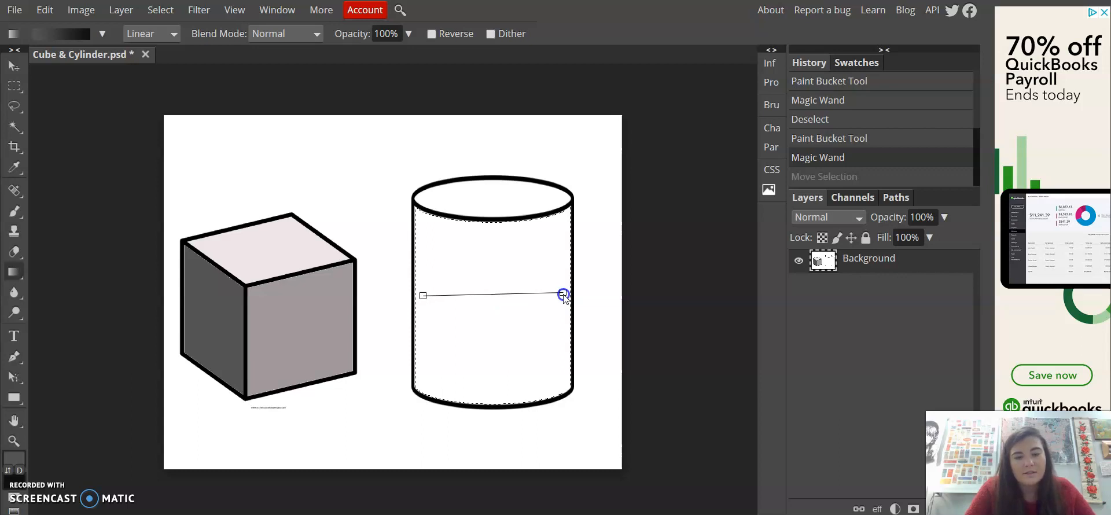
drag(563, 295, 564, 297)
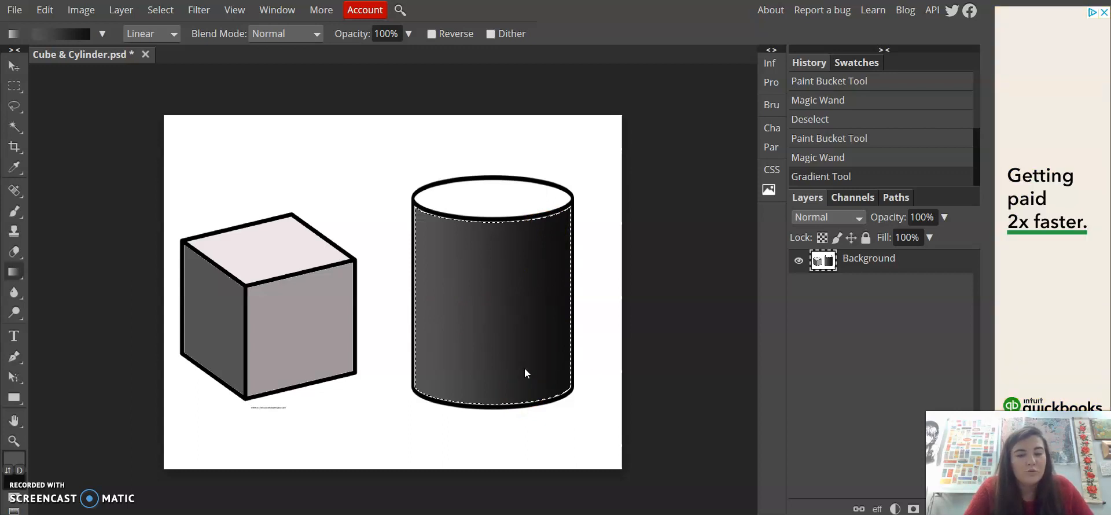
Undo the cylinder gradient and set the foreground colour to the light grey #cec7c7
key(ctrl+z)
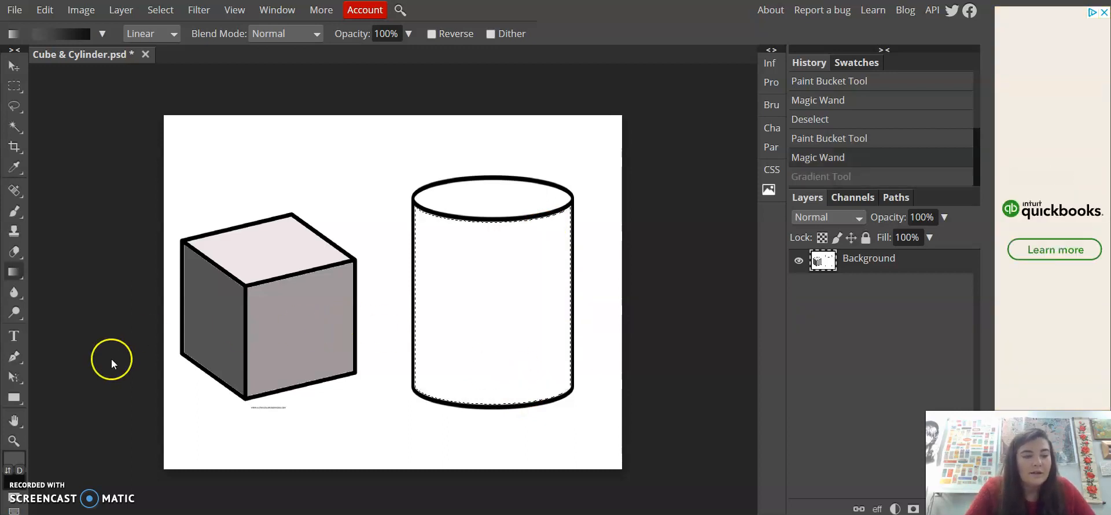
click(14, 458)
mouse_move(119, 262)
mouse_down()
mouse_move(130, 165)
mouse_move(124, 176)
mouse_up()
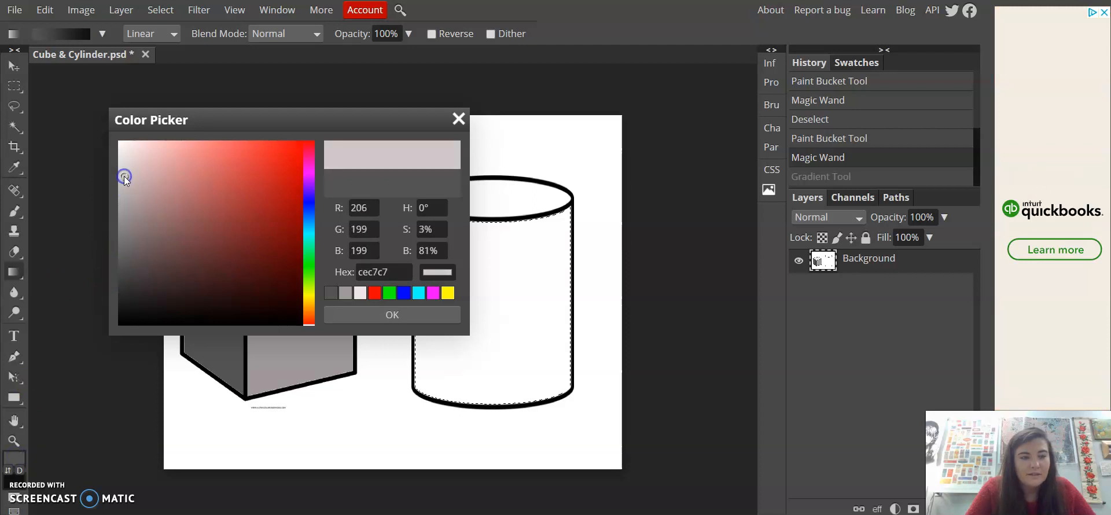
click(348, 314)
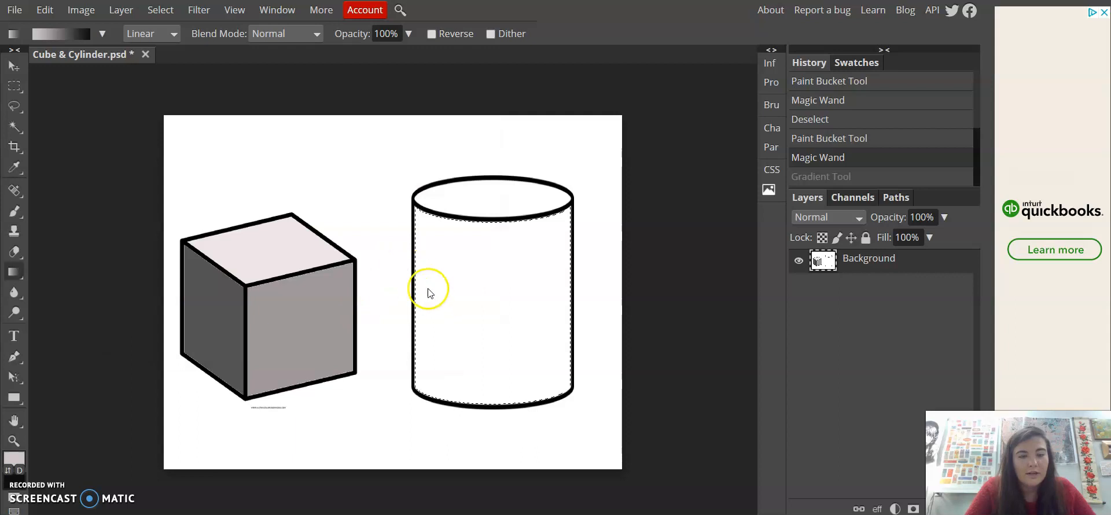
Reapply a linear gradient across the cylinder's body from its left edge to its right edge, retrying the drag length
drag(422, 294, 560, 288)
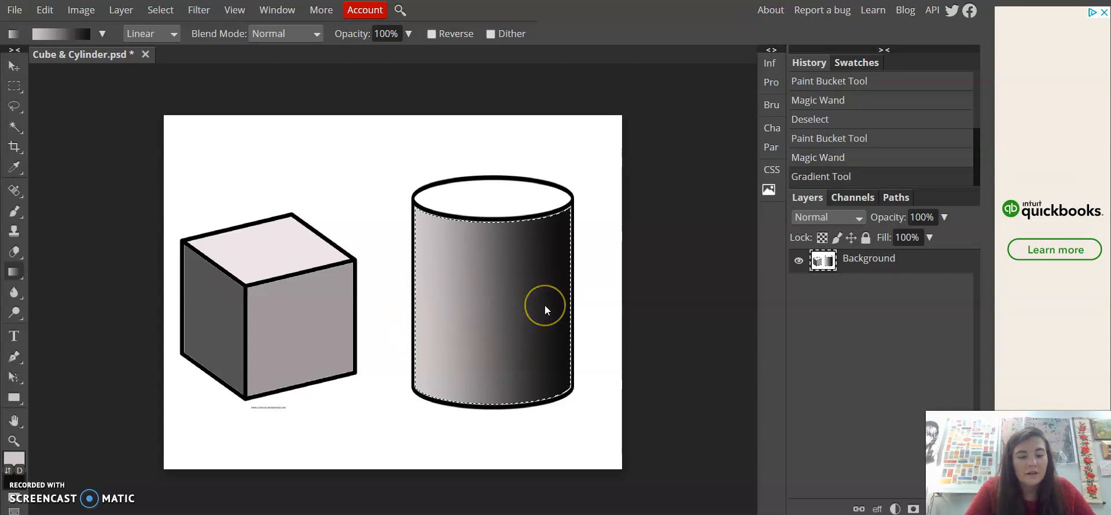
key(ctrl+z)
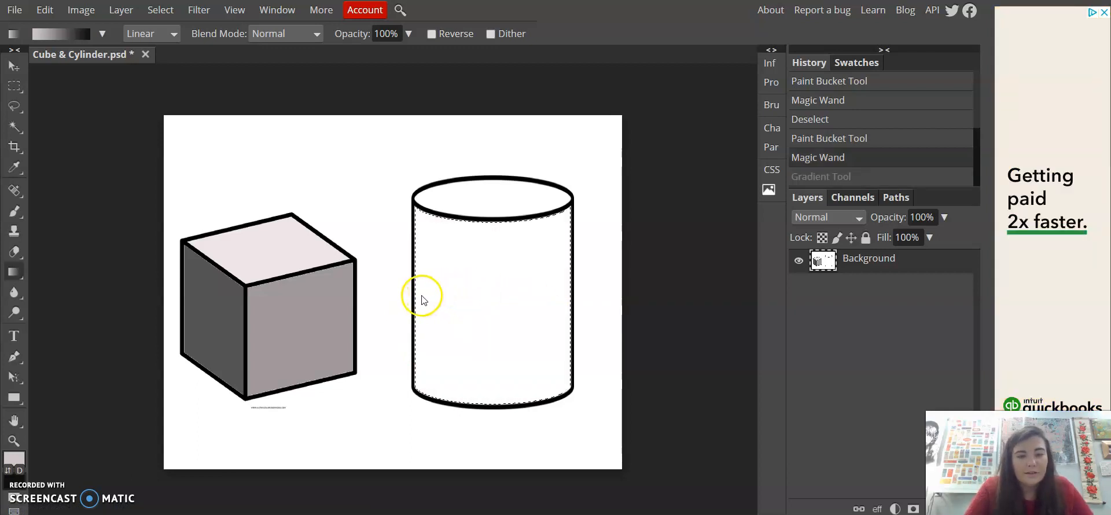
drag(429, 296, 618, 294)
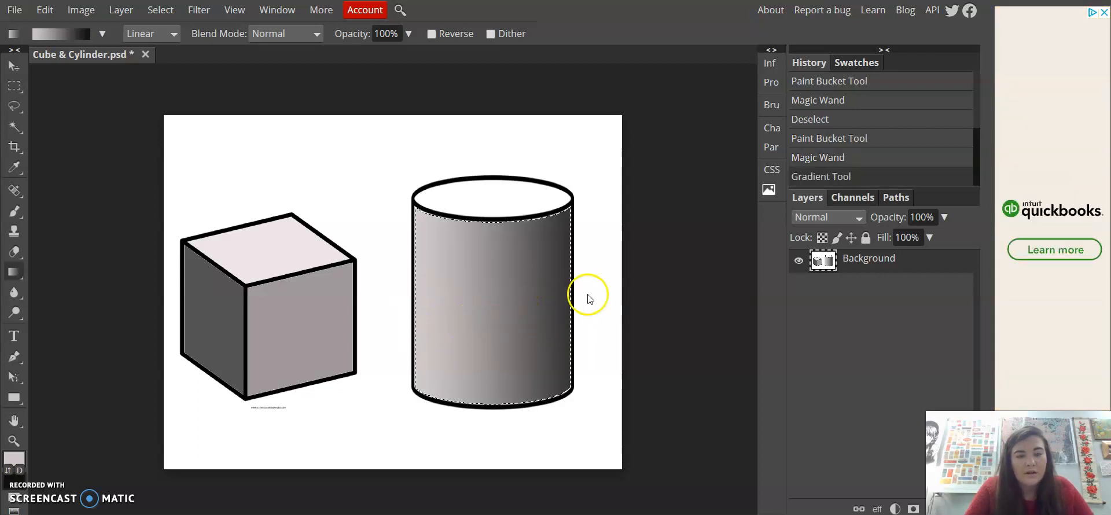
key(ctrl+z)
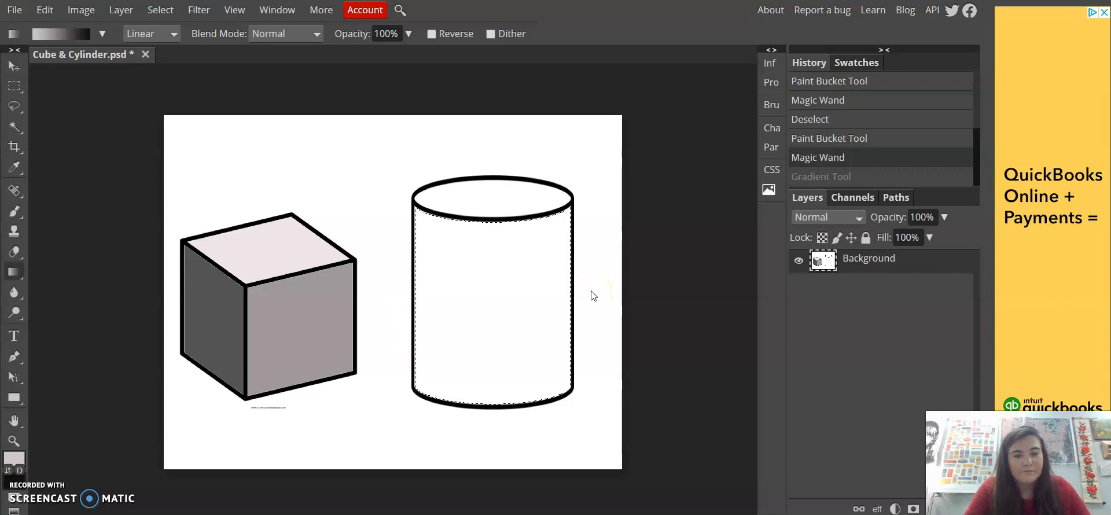
drag(418, 298, 571, 295)
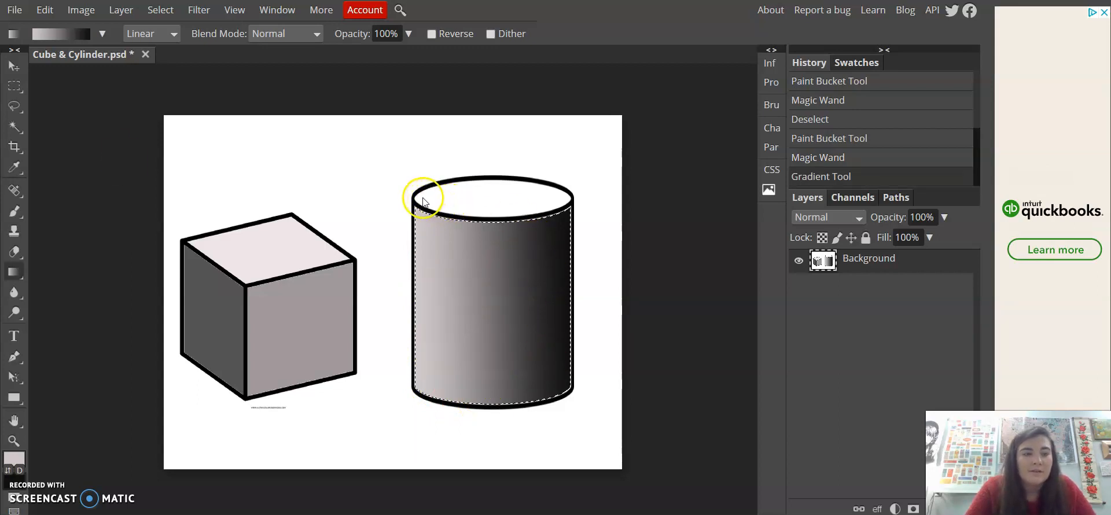
Select the cylinder's top ellipse with the Magic Wand, fill it with a left-to-right linear gradient, then deselect
click(15, 126)
click(481, 200)
click(14, 272)
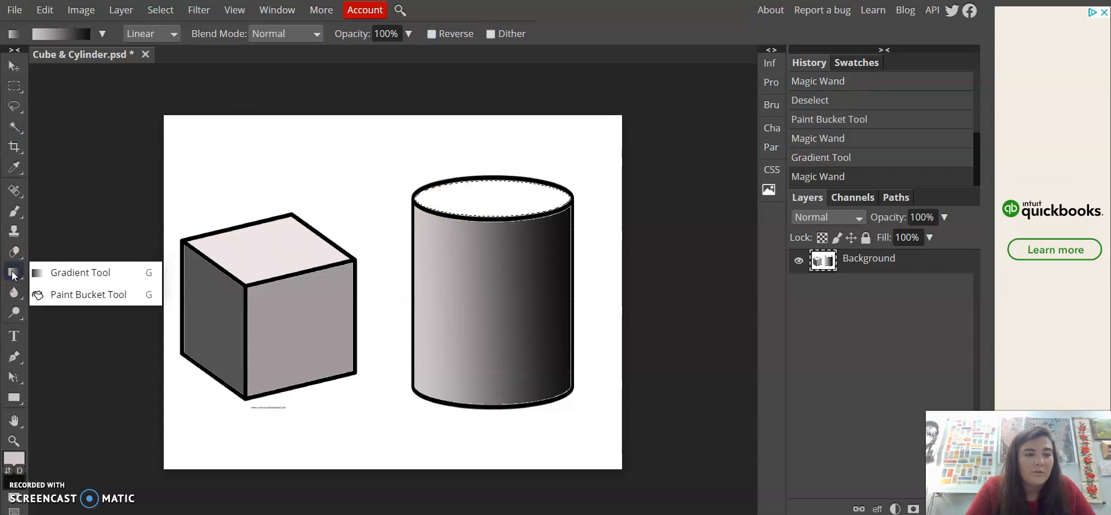
click(44, 273)
drag(418, 198, 567, 200)
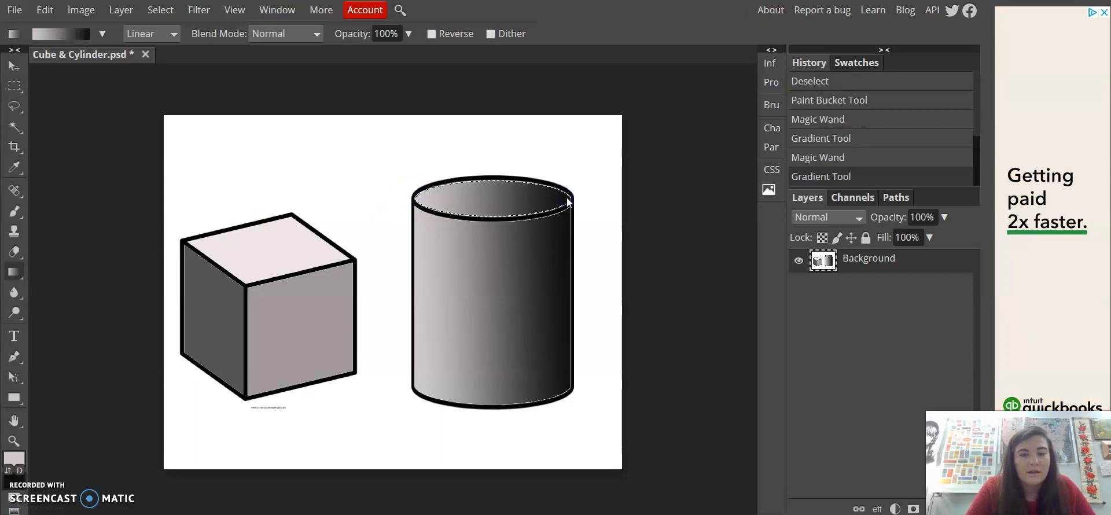
click(324, 169)
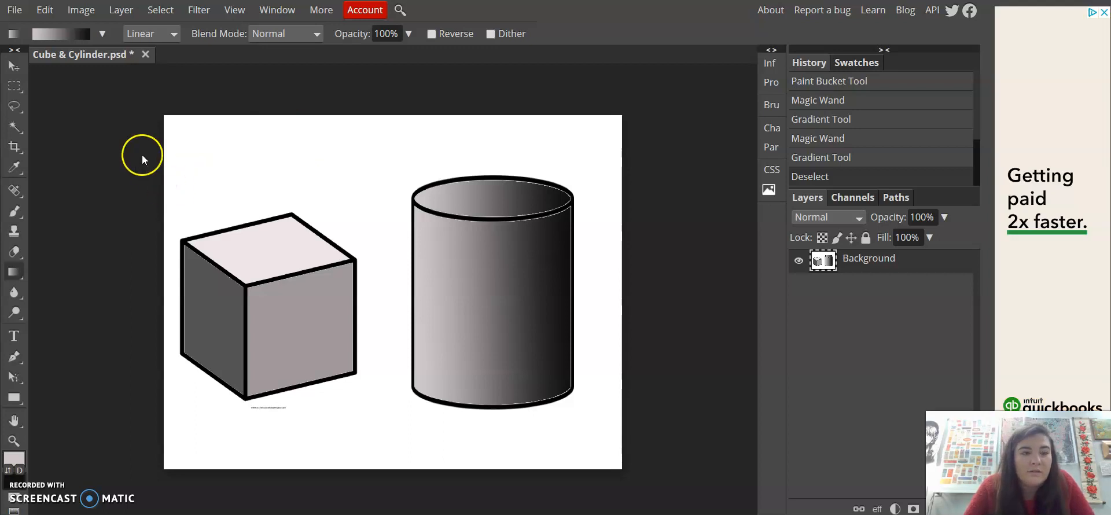
Export the drawing as a JPG image at 70% quality
click(15, 11)
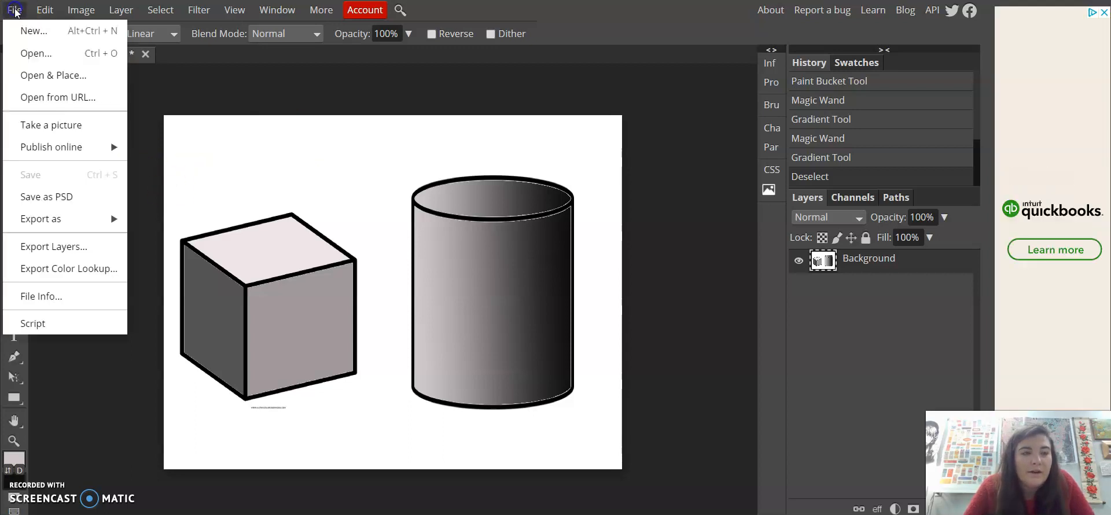
mouse_move(49, 228)
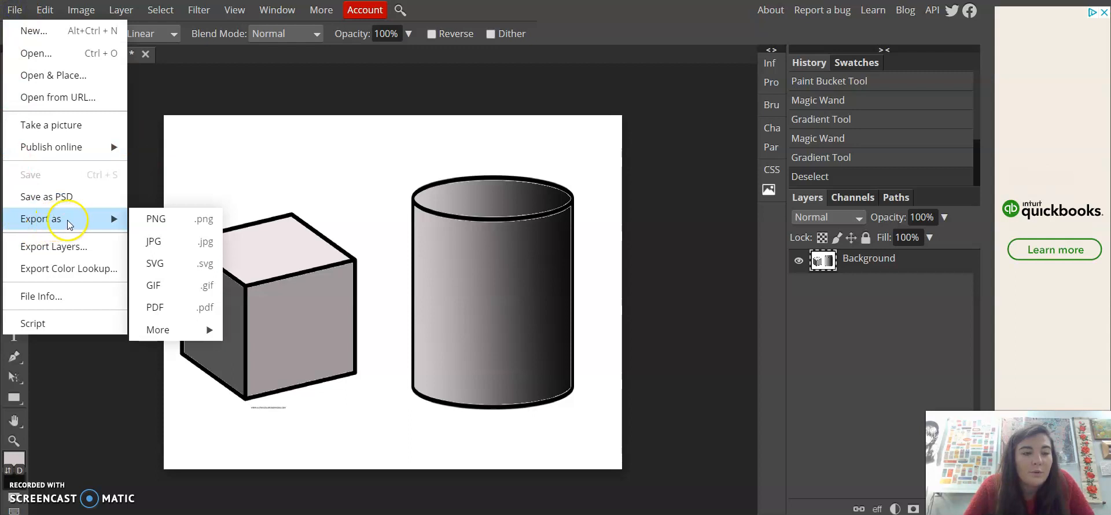
click(151, 244)
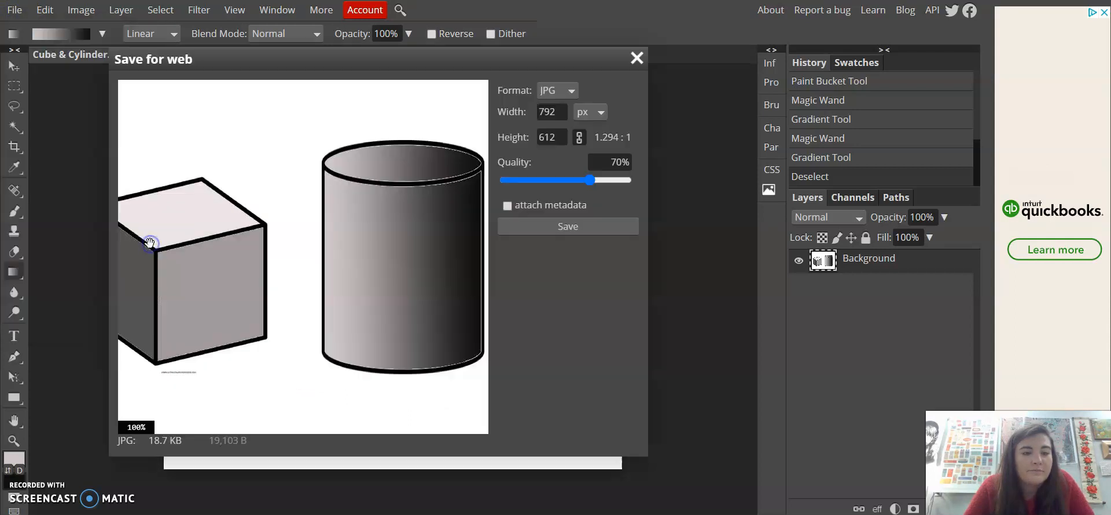
click(526, 227)
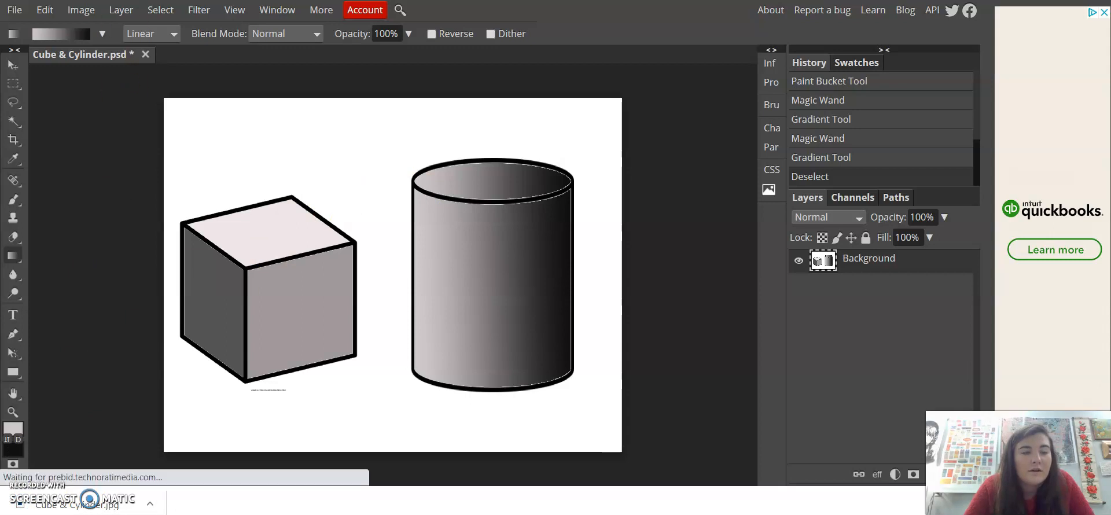
Switch to the Schoology course tab and open the Week 2: September 14th-20th folder
key(ctrl+Tab)
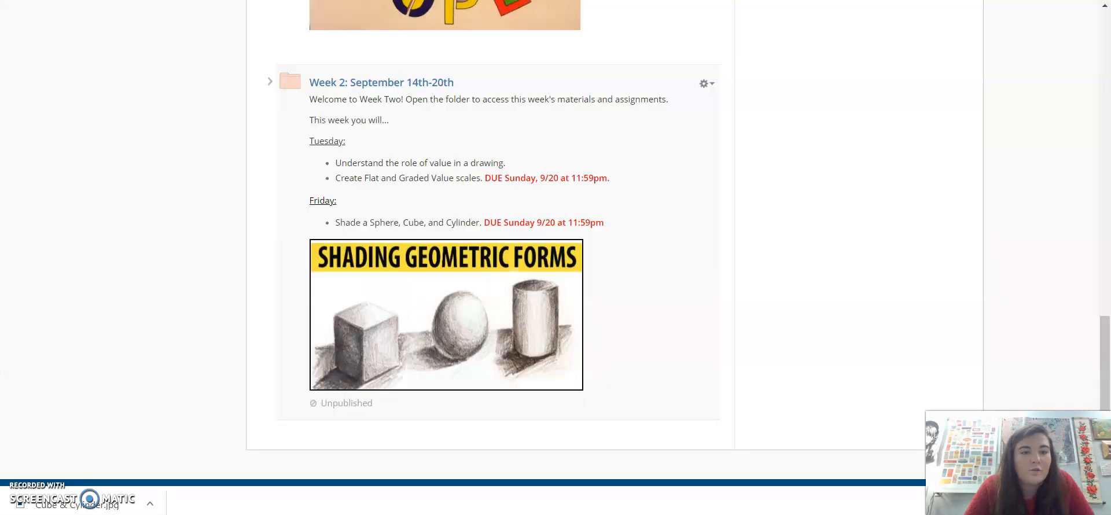
click(330, 82)
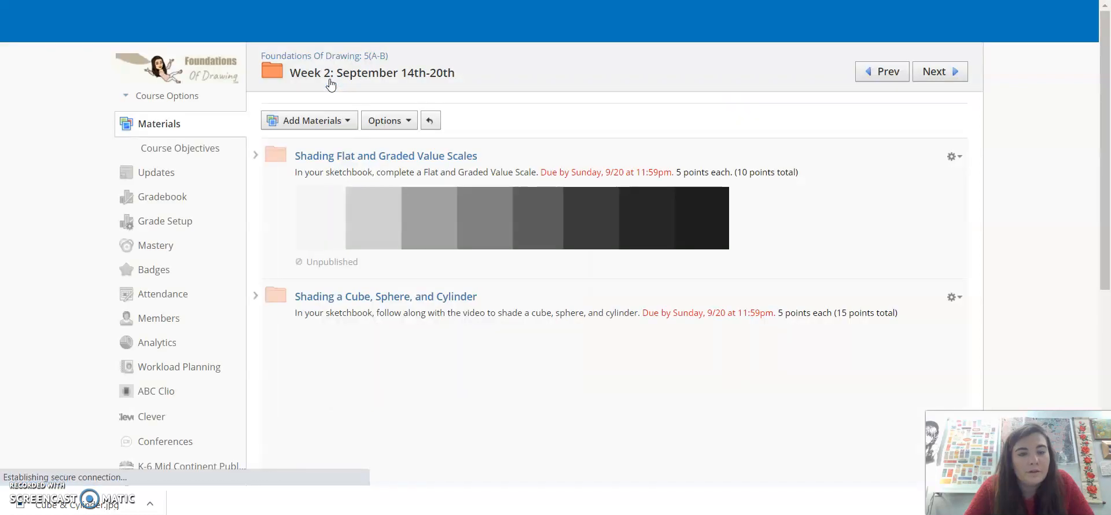
Open the Shading a Cube, Sphere, and Cylinder folder and its Turn In assignment
scroll(270, 306, down, 2)
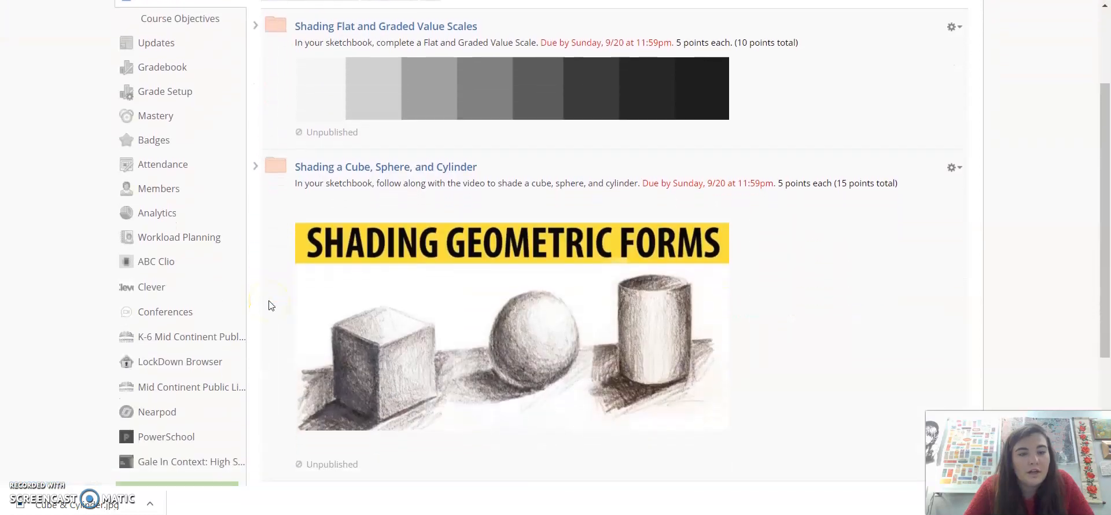
scroll(271, 306, down, 1)
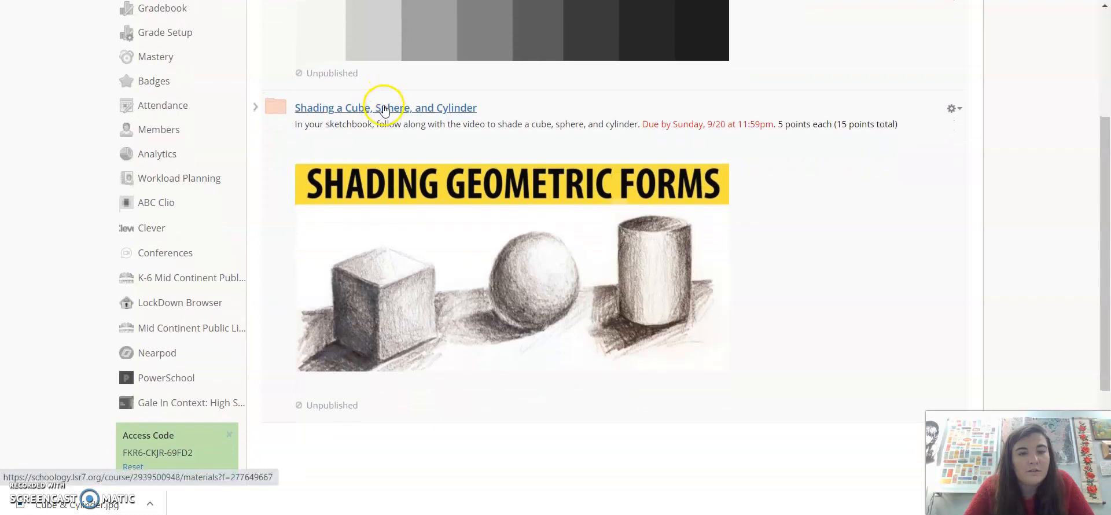
click(386, 109)
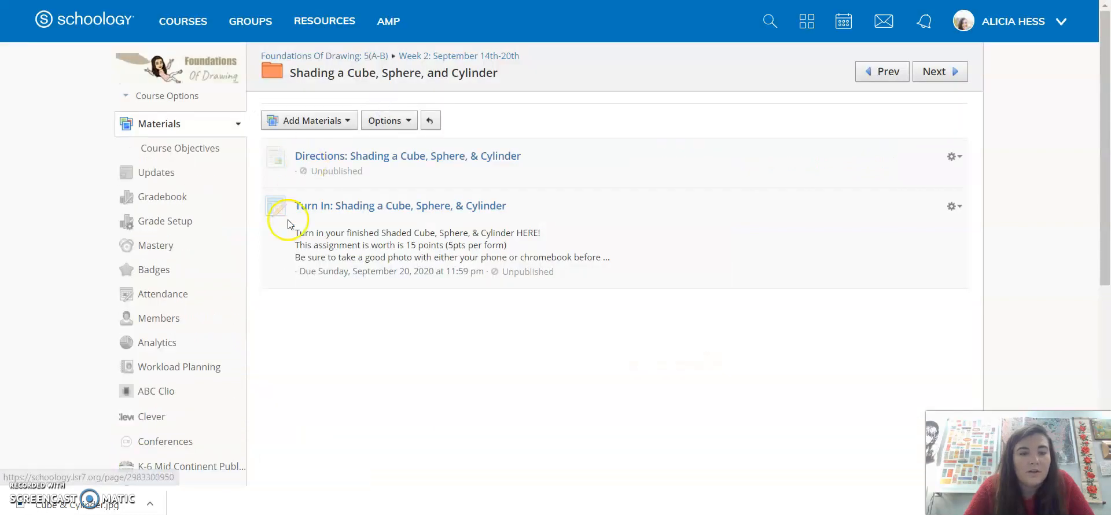
click(355, 208)
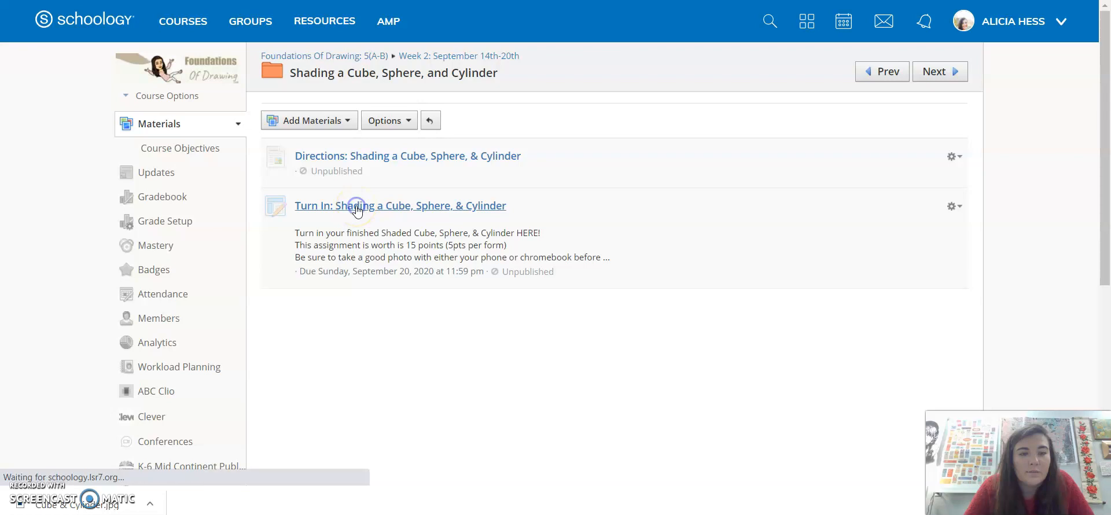